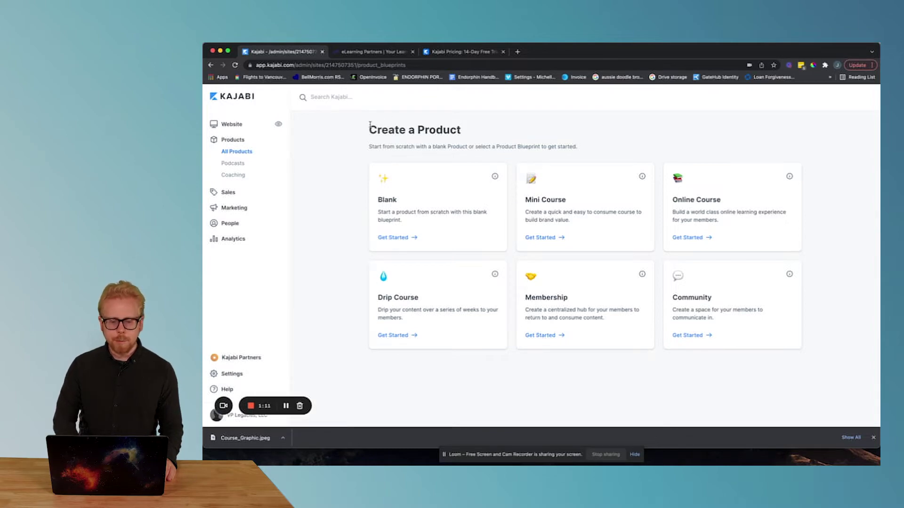
left_click_drag(370, 124, 853, 335)
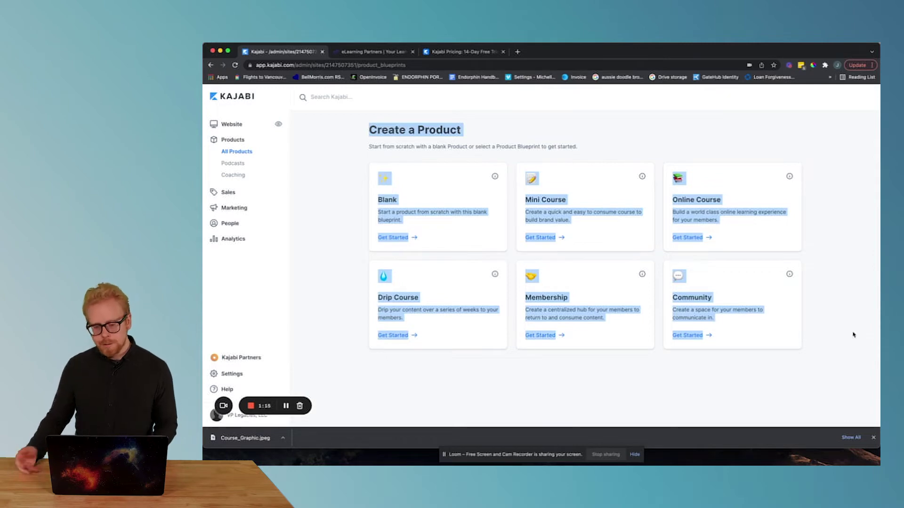
left_click(342, 213)
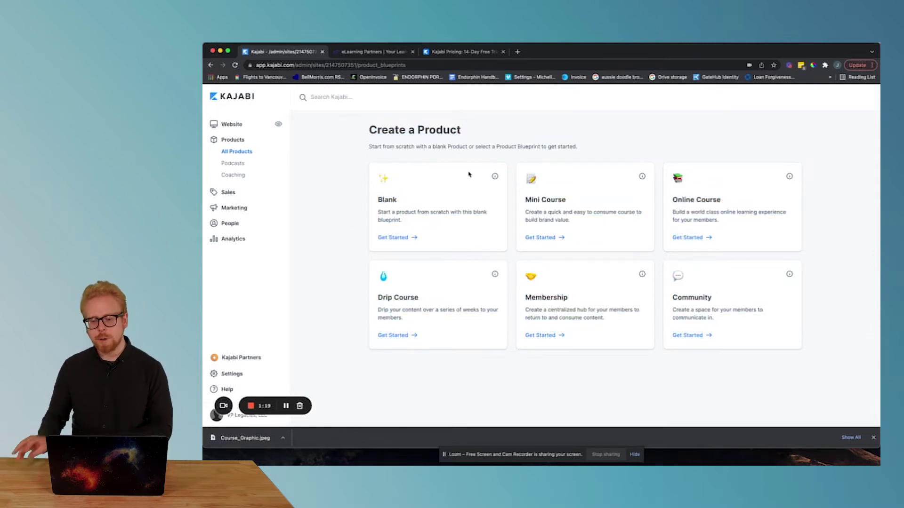
left_click(531, 200)
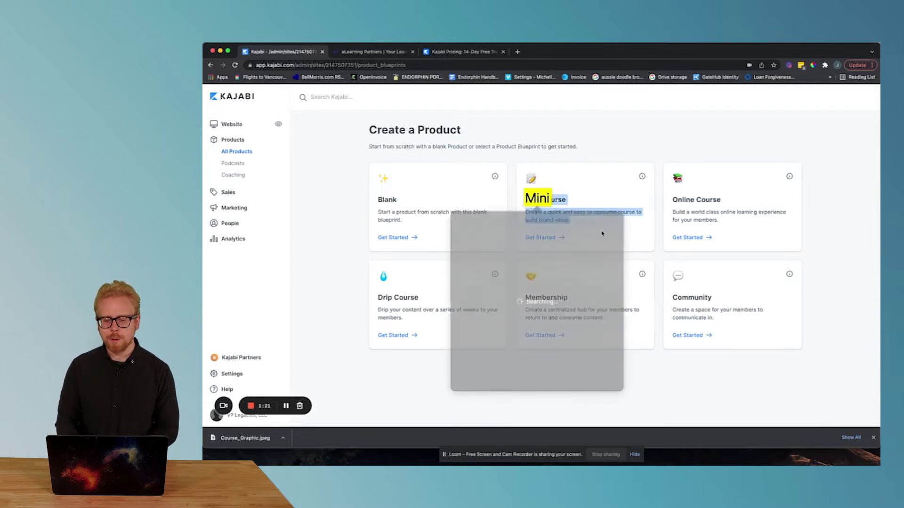
left_click(595, 137)
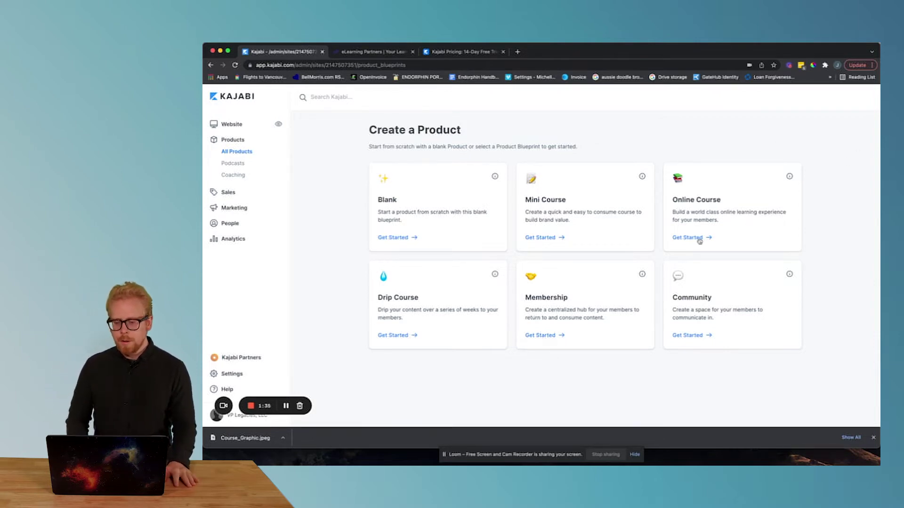
left_click_drag(672, 200, 789, 224)
left_click(756, 223)
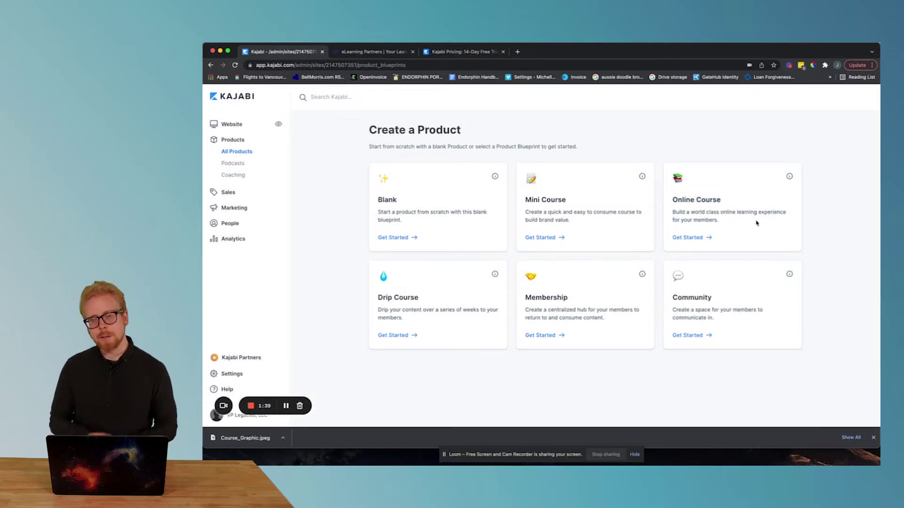
left_click_drag(716, 249, 664, 200)
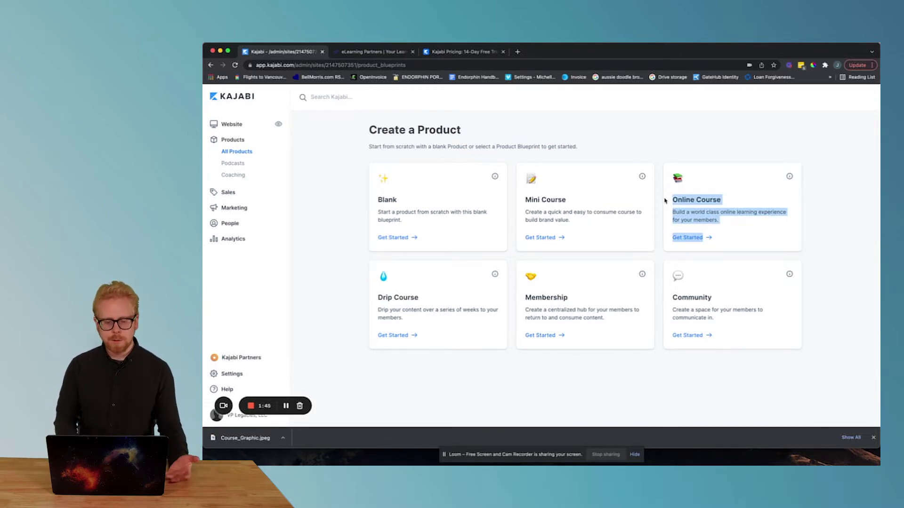
left_click_drag(378, 199, 436, 243)
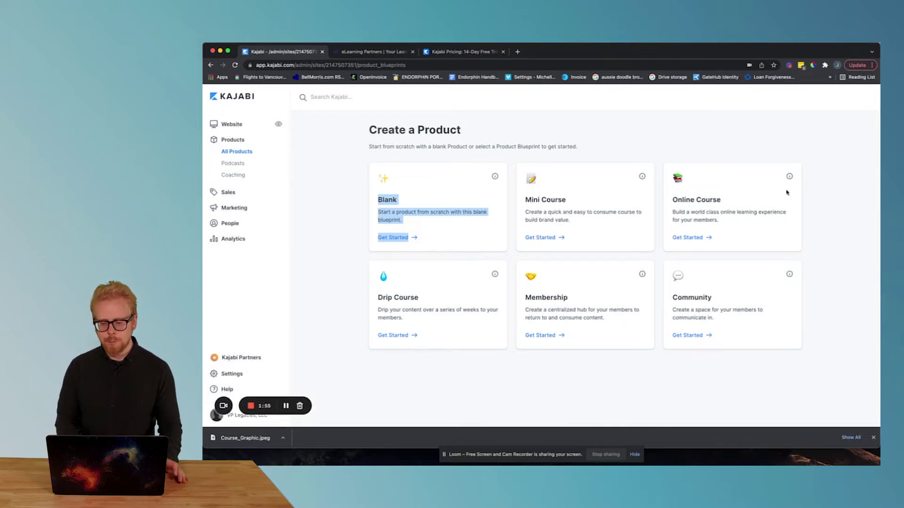
left_click(362, 260)
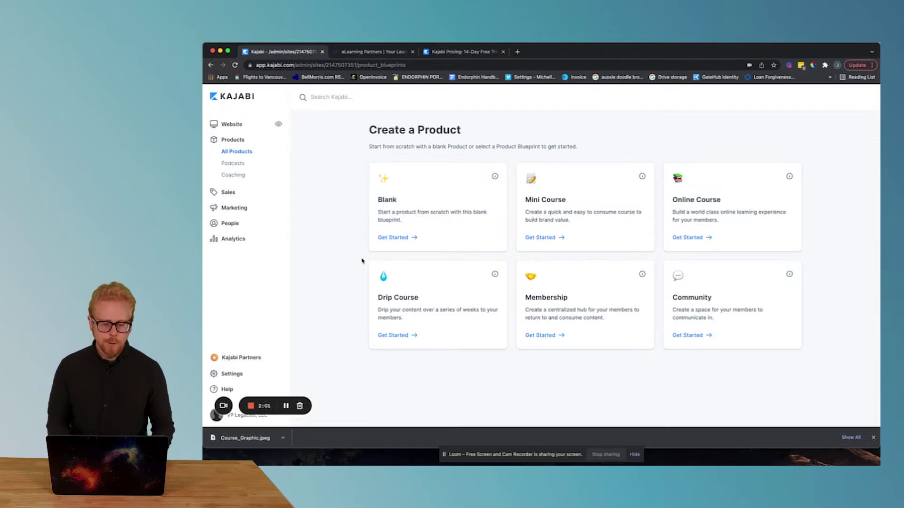
left_click_drag(378, 296, 423, 321)
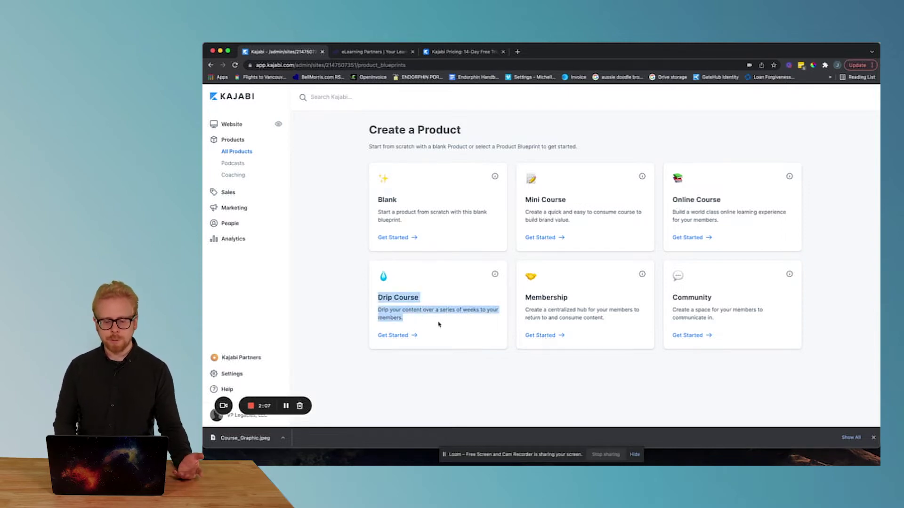
left_click(518, 257)
left_click_drag(519, 257, 677, 362)
left_click(621, 355)
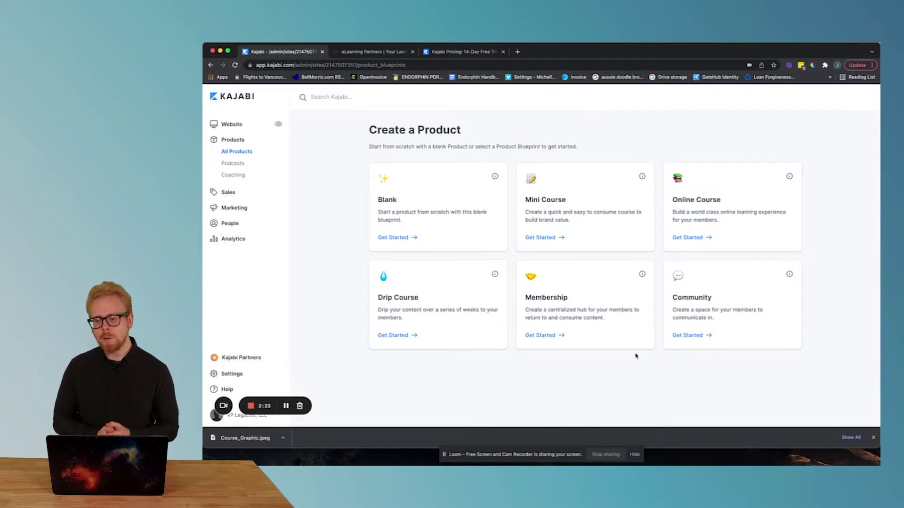
left_click_drag(748, 346, 727, 342)
left_click(730, 372)
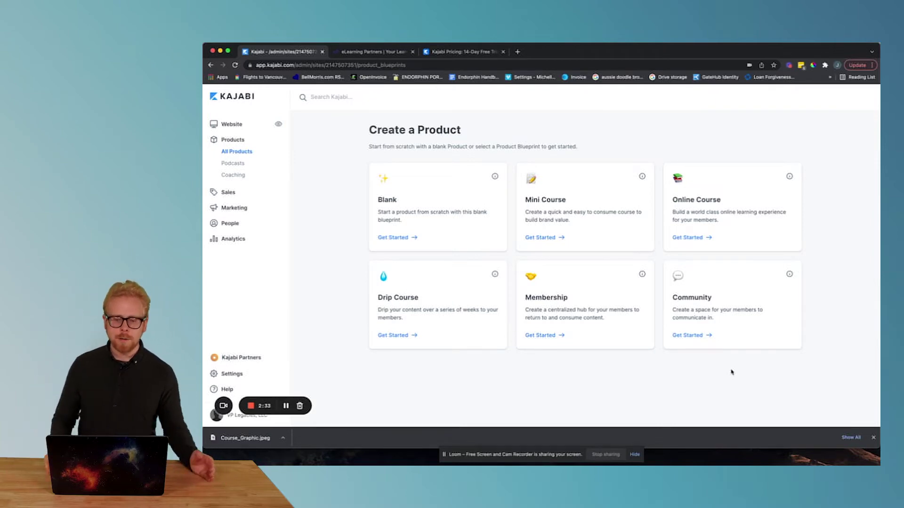
left_click_drag(368, 143, 814, 330)
left_click(789, 373)
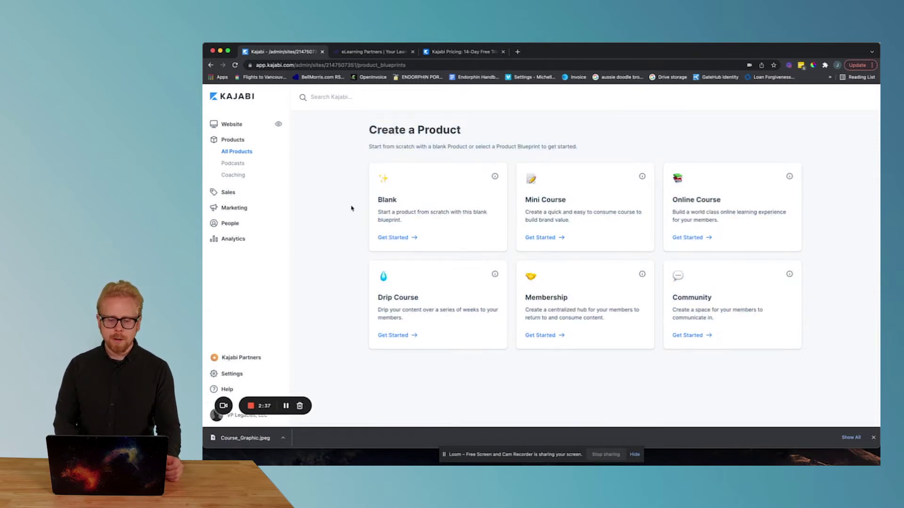
left_click_drag(348, 162, 327, 225)
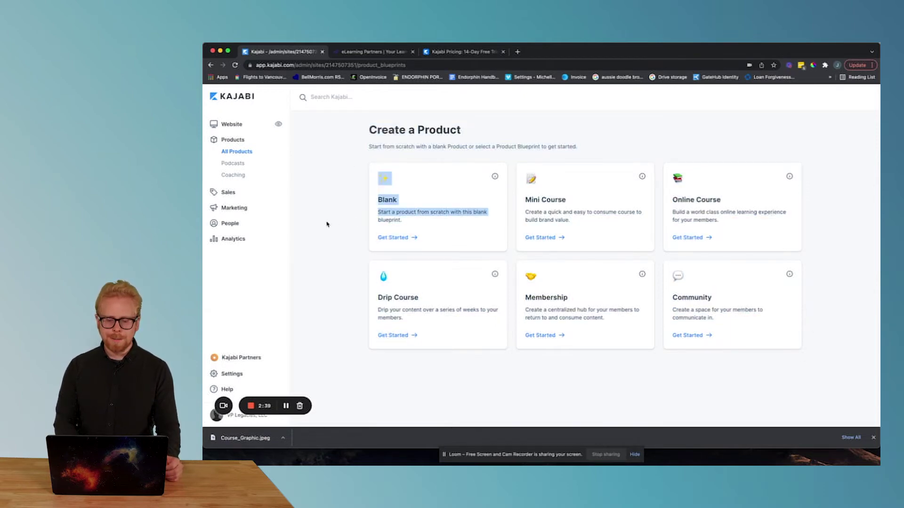
left_click(327, 225)
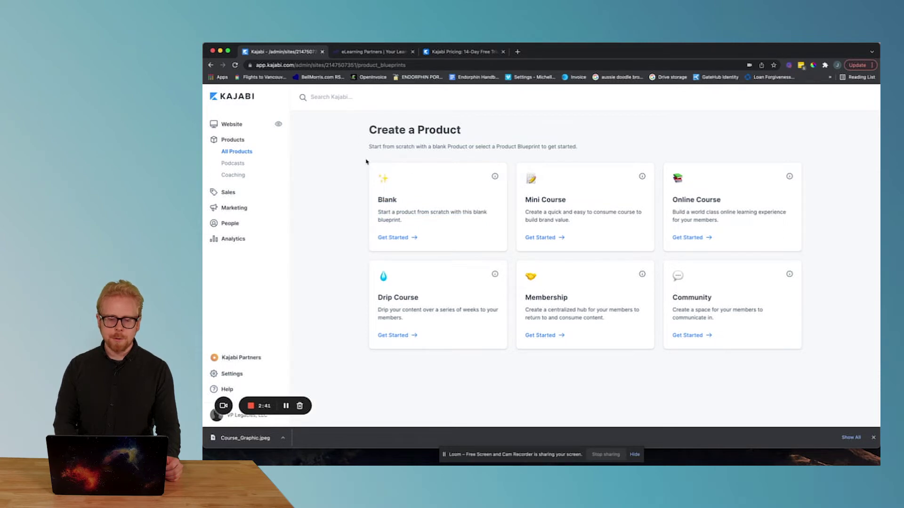
left_click_drag(366, 162, 502, 315)
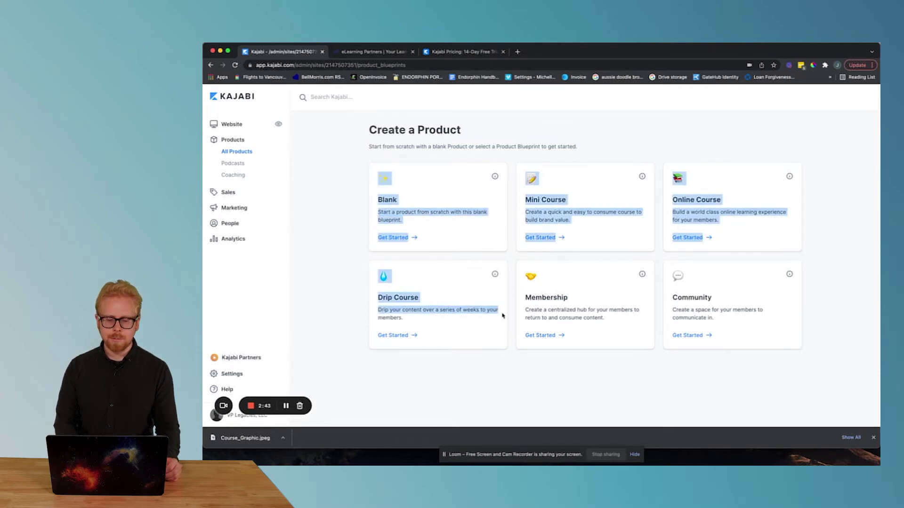
left_click(325, 185)
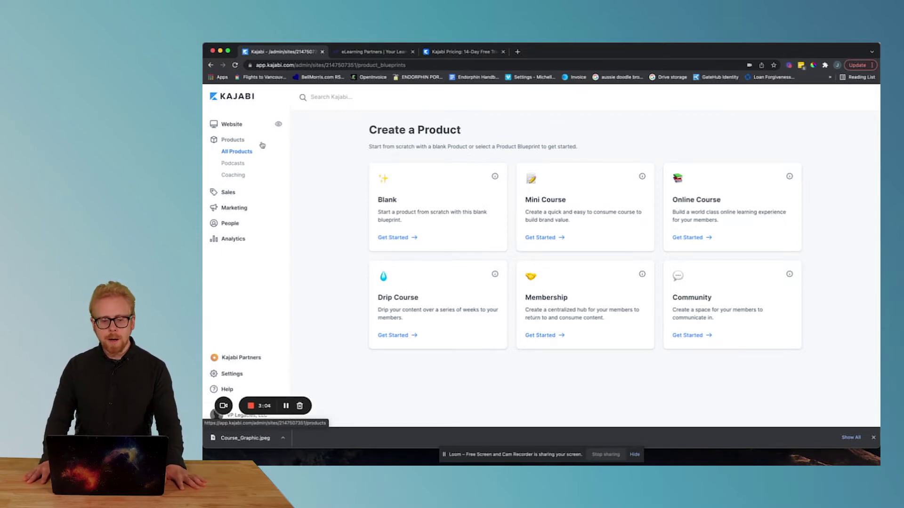
Step: Browse the Podcasts and Coaching programs product templates
left_click(235, 164)
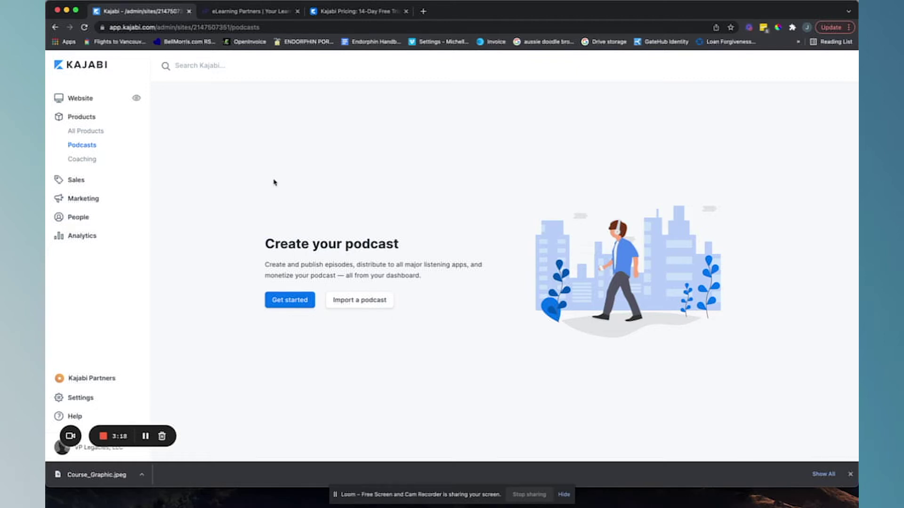
left_click(81, 159)
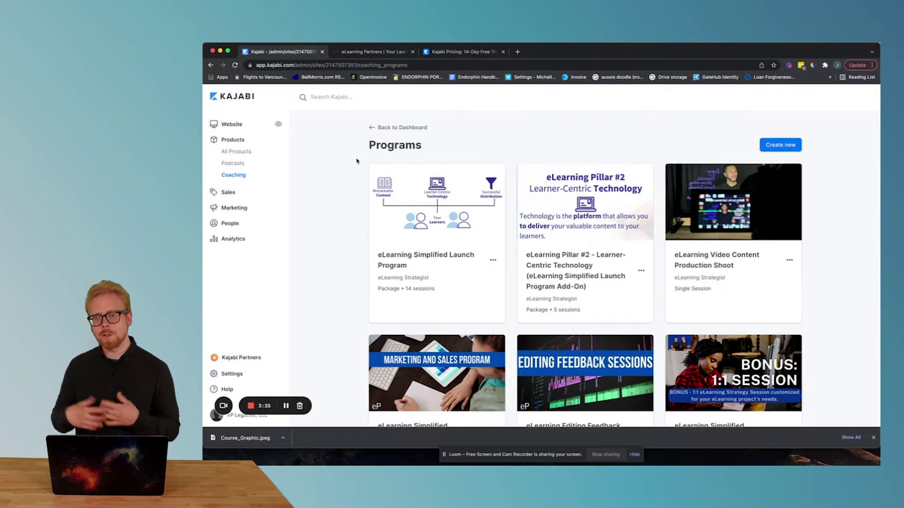
scroll(357, 161, "down", 5)
Step: Return to the full product template list, then go to the Sales section's Offers page
scroll(356, 161, "up", 5)
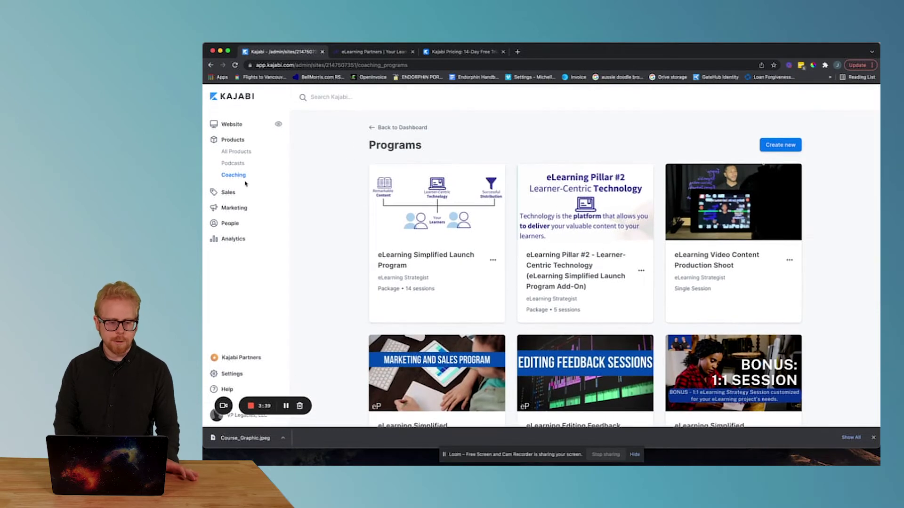
left_click(241, 152)
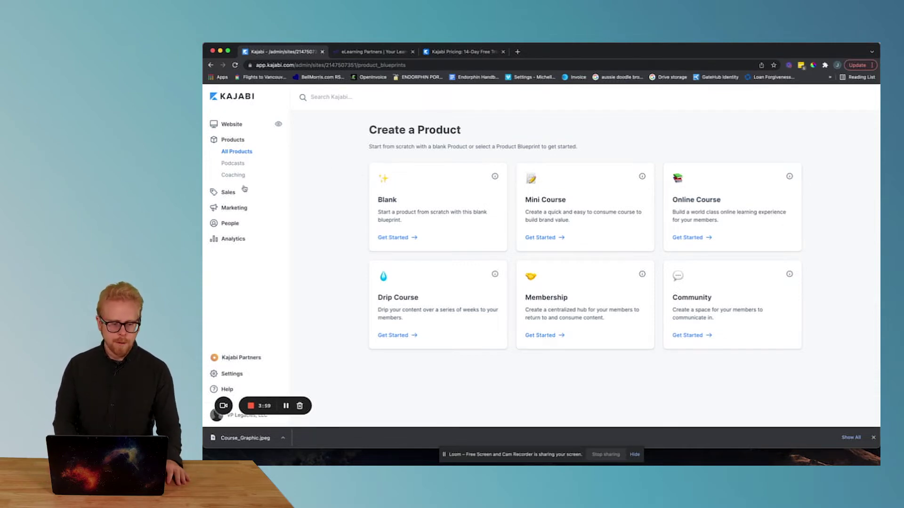
left_click(228, 195)
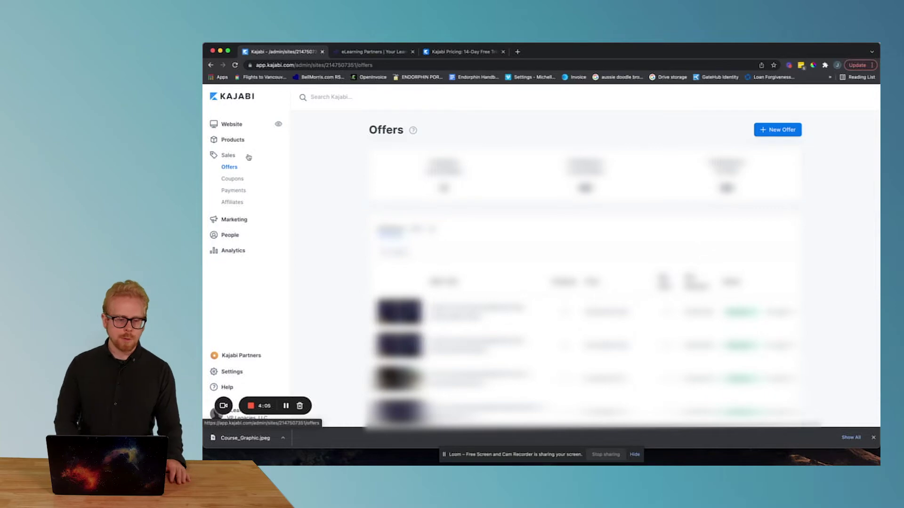
Step: Start a new offer and title it 'Test Offer'
left_click(775, 132)
left_click(505, 153)
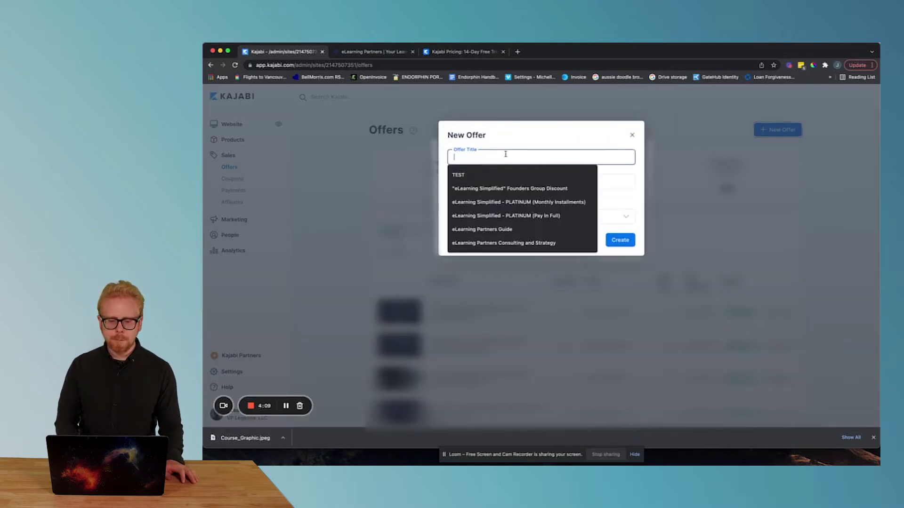
left_click(488, 136)
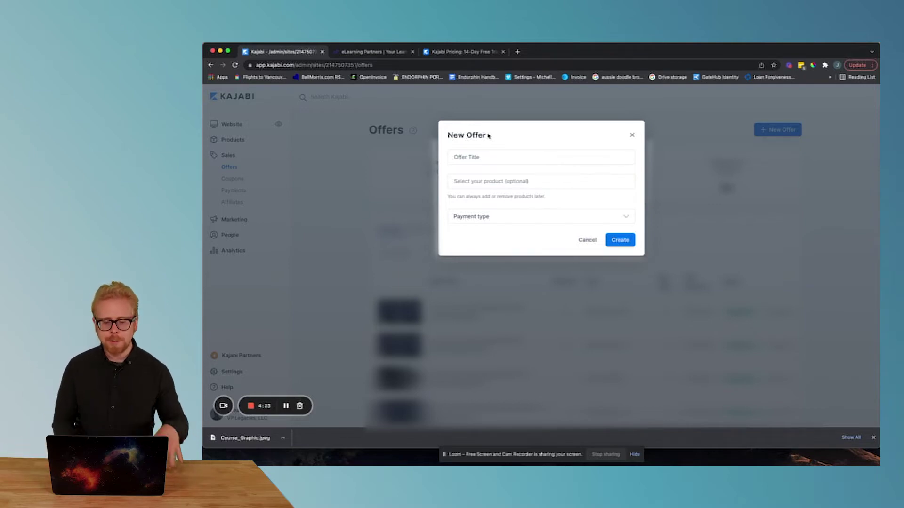
left_click(469, 155)
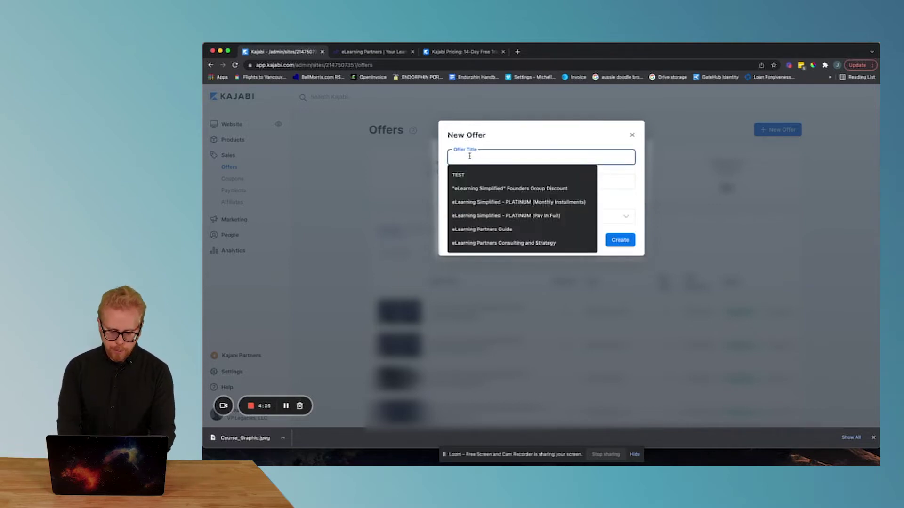
type("Test Offer")
Step: Include Test Course in the offer and make it a One-time Payment
left_click(486, 181)
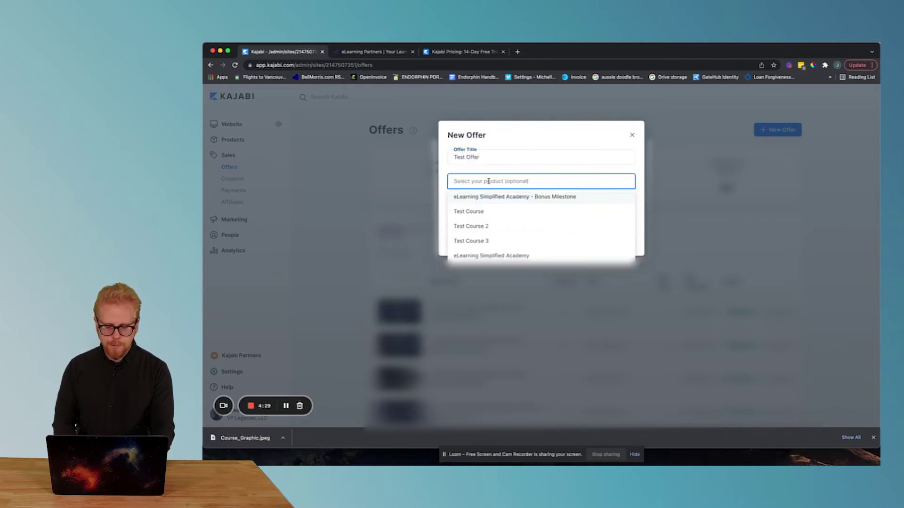
left_click(485, 211)
left_click(563, 160)
left_click(531, 215)
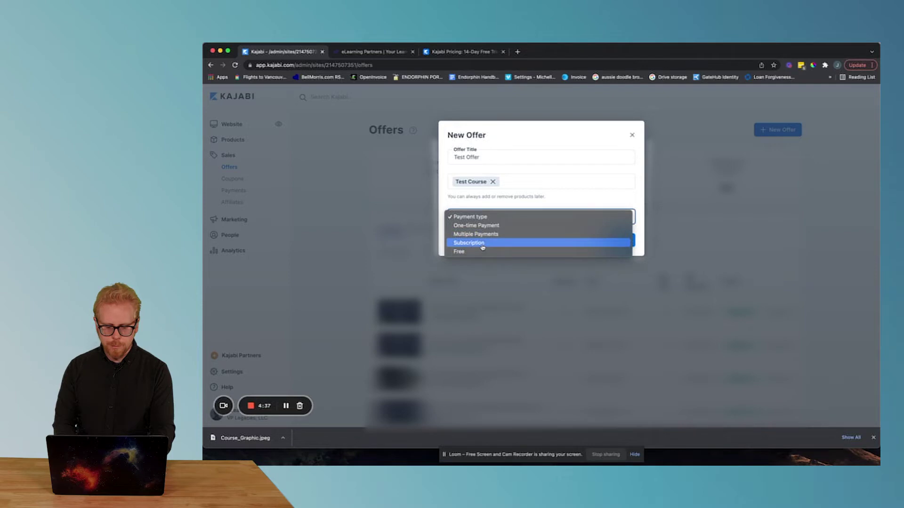
left_click(496, 226)
Step: Set the offer price to 2500 USD and create the offer
left_click(484, 241)
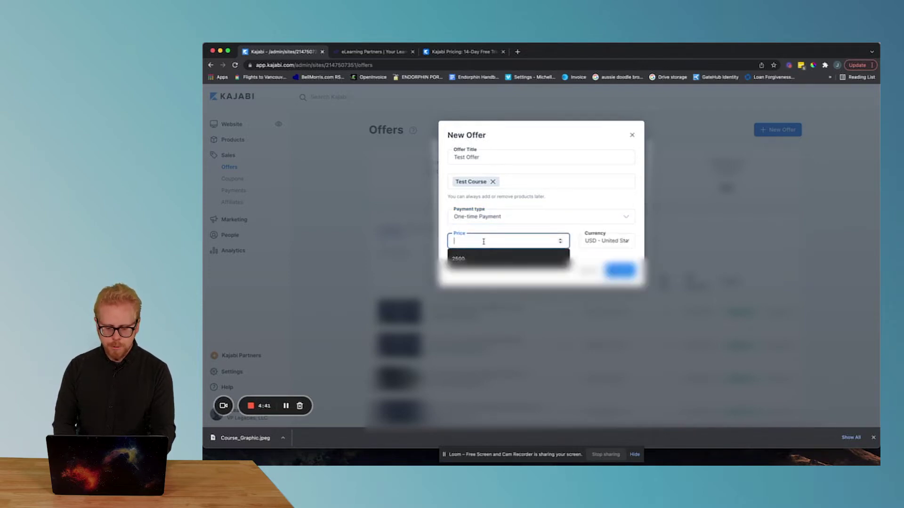
key("Down")
key("Return")
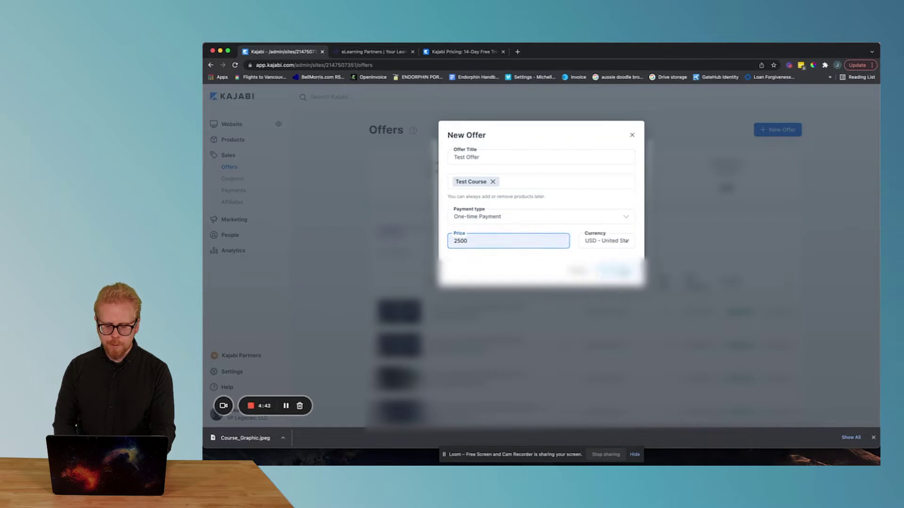
key("Tab")
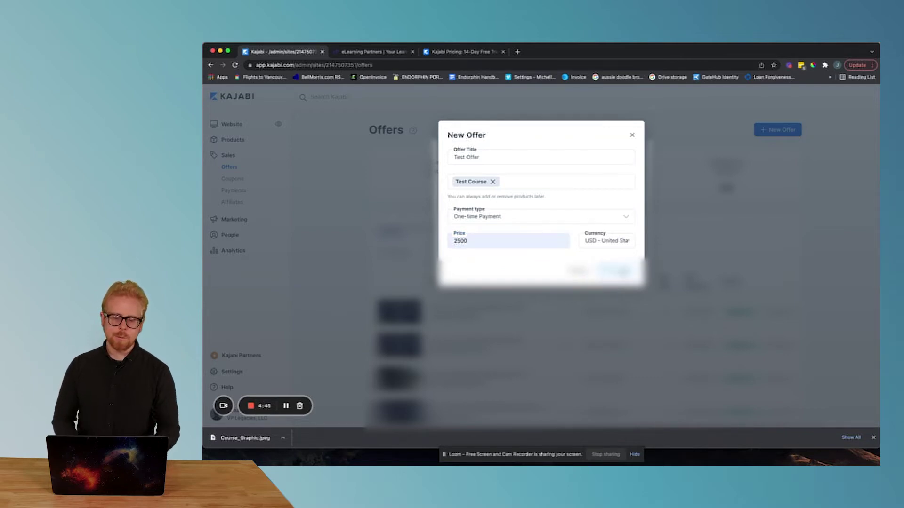
left_click(616, 270)
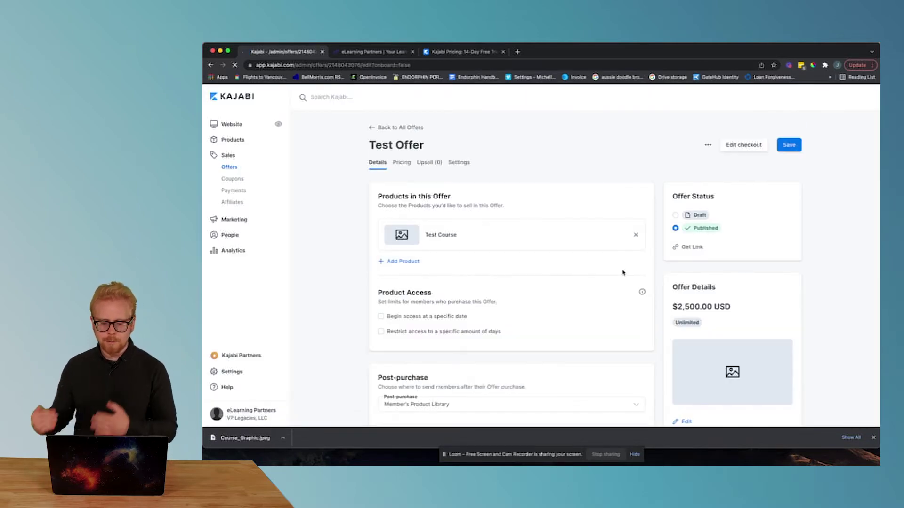
Step: Look at Test Offer's Add Product list without adding anything, then go to Coupons
left_click(393, 263)
left_click(393, 263)
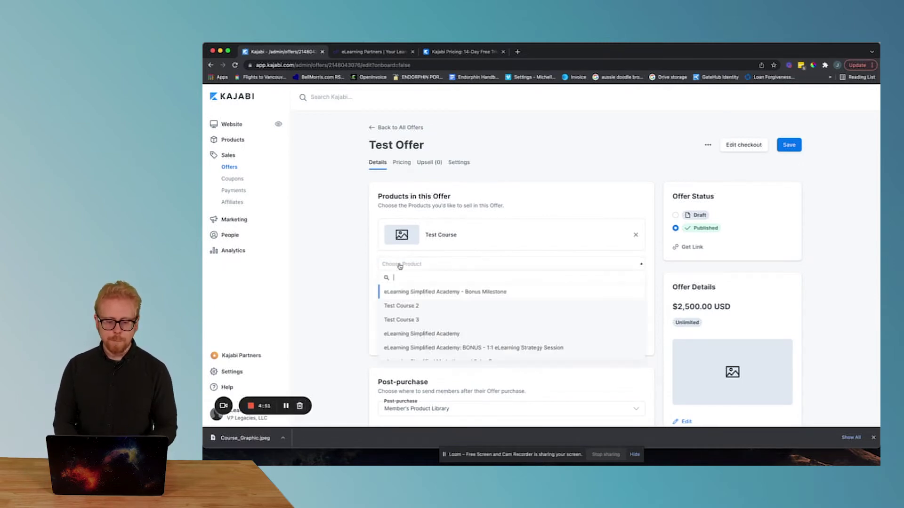
left_click(349, 268)
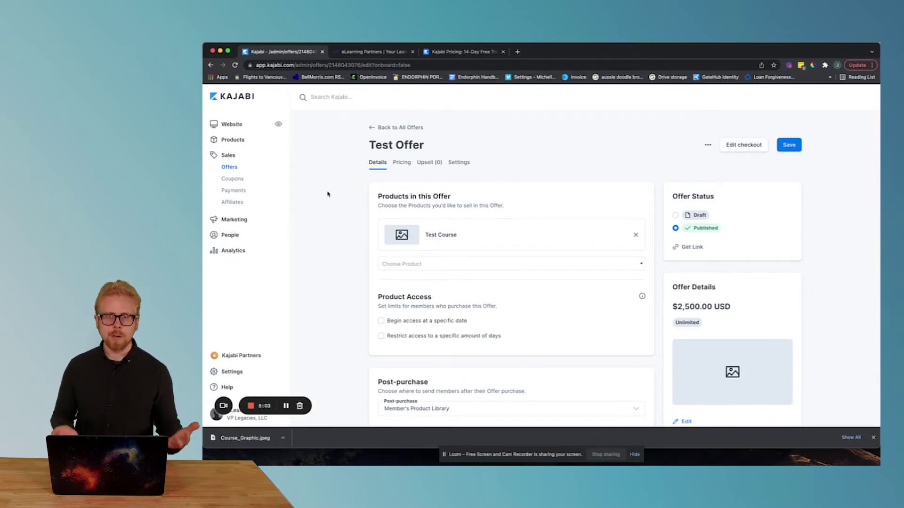
left_click(238, 179)
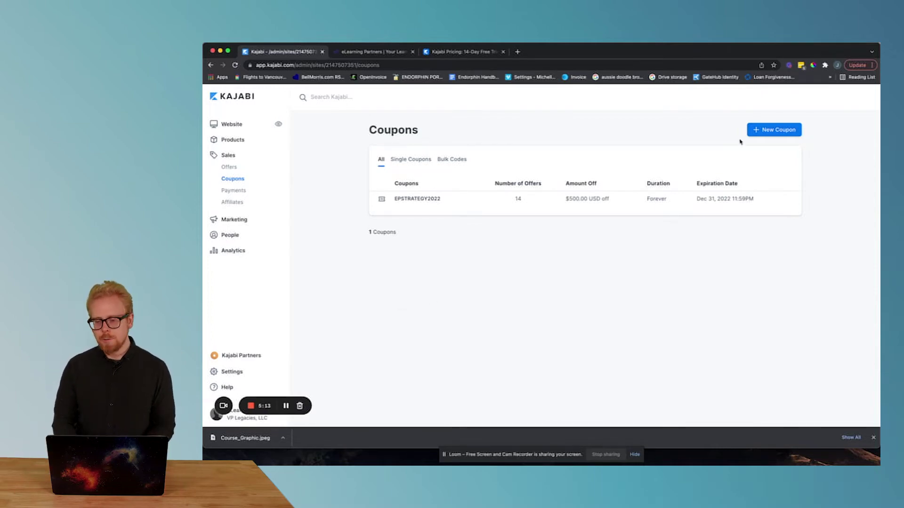
Step: Start a new coupon and set its type to Amount Off
left_click(772, 130)
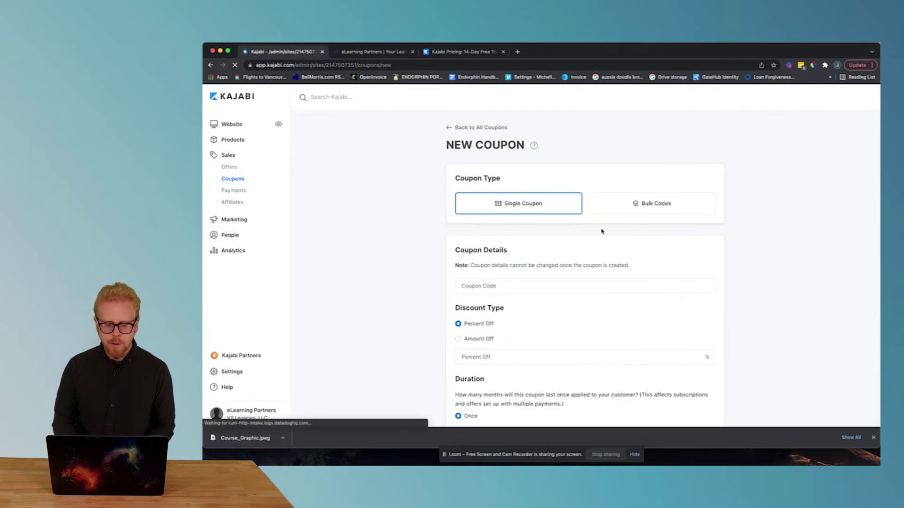
scroll(601, 231, "down", 5)
left_click(459, 235)
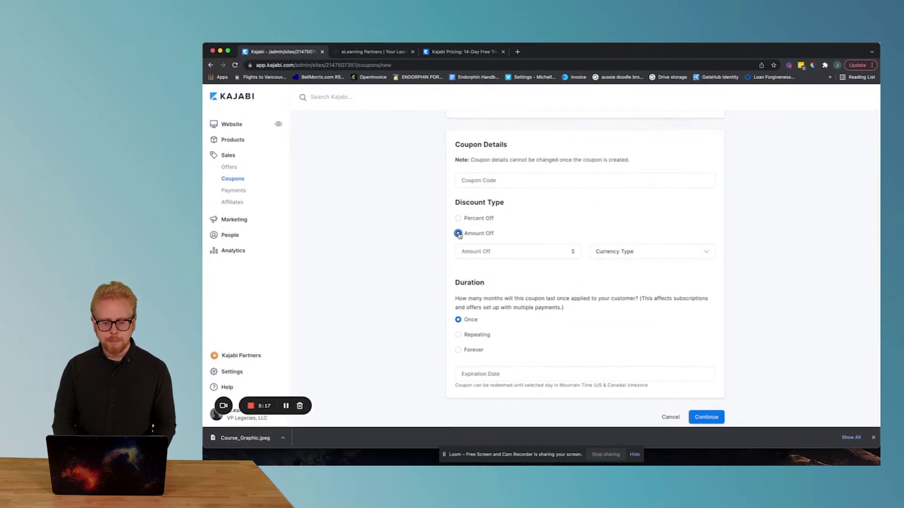
scroll(546, 247, "up", 3)
Step: Return to the coupon list, then view All payments and the Affiliates page
left_click(467, 133)
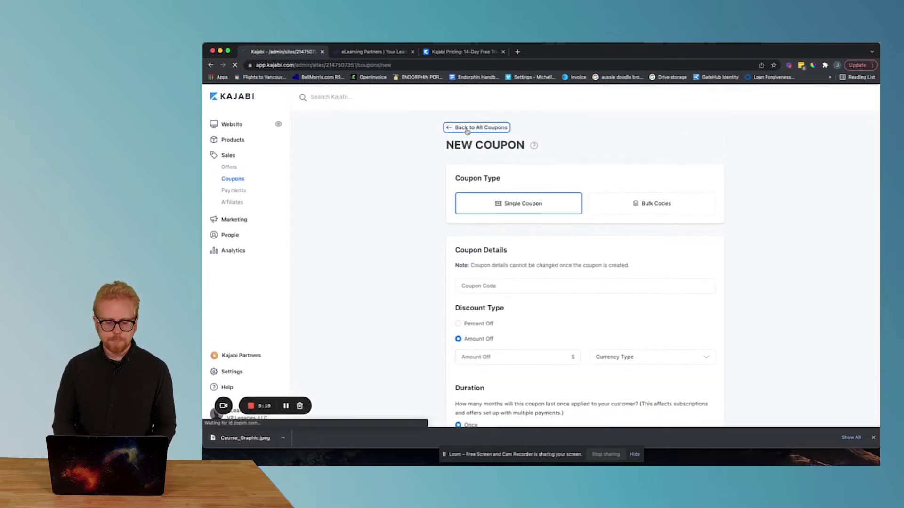
left_click(240, 194)
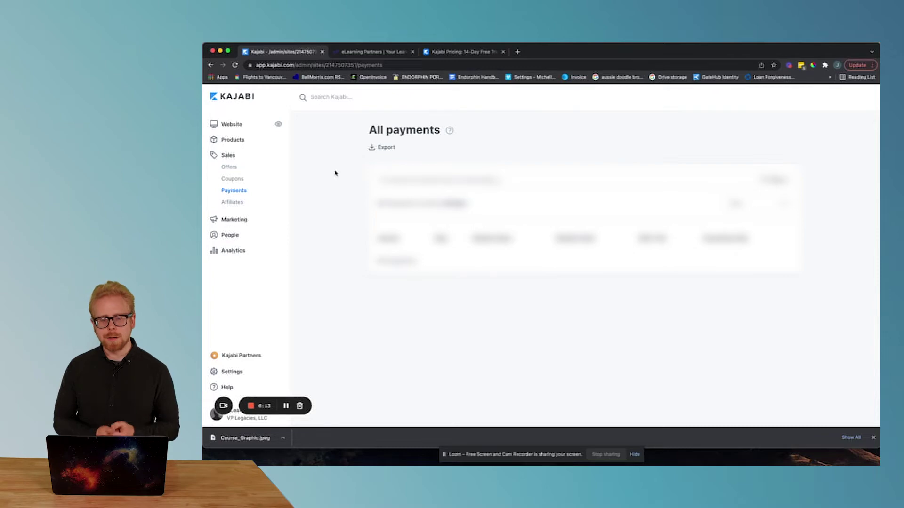
left_click(237, 203)
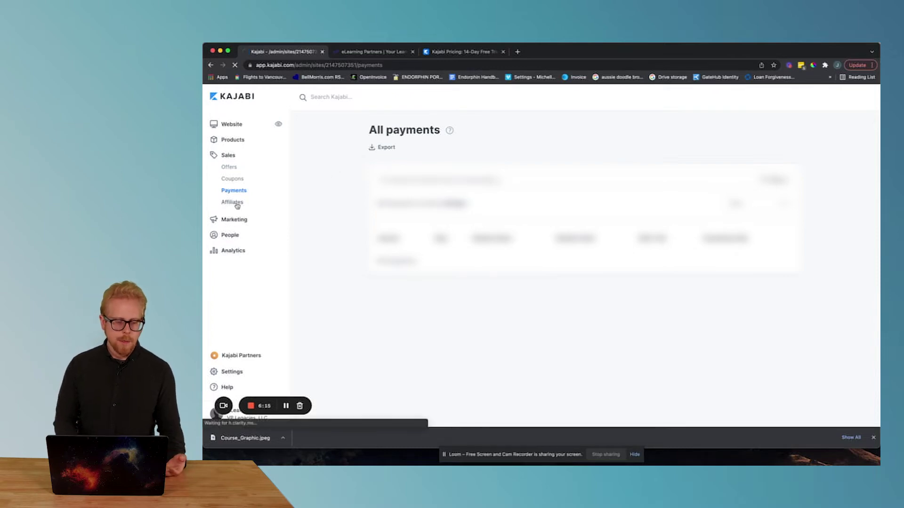